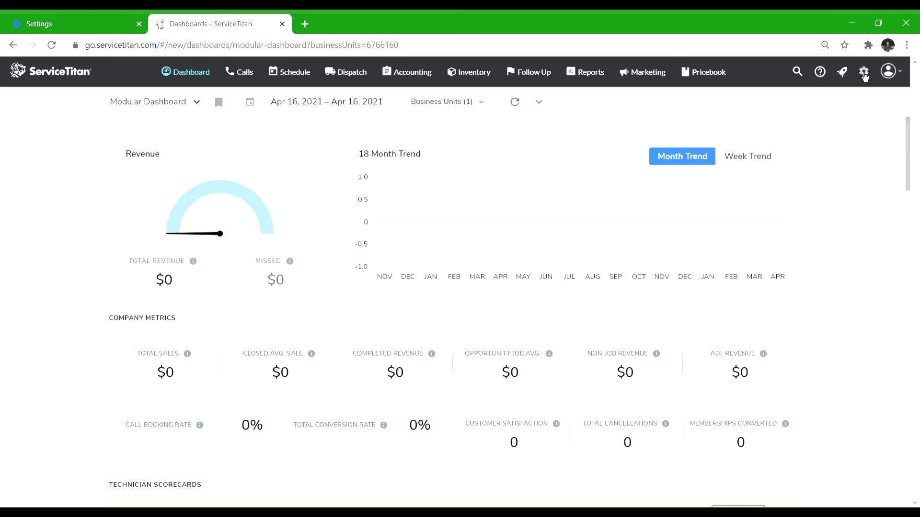
# Open the settings page and view the bookmarked settings.
pyautogui.click(864, 76)
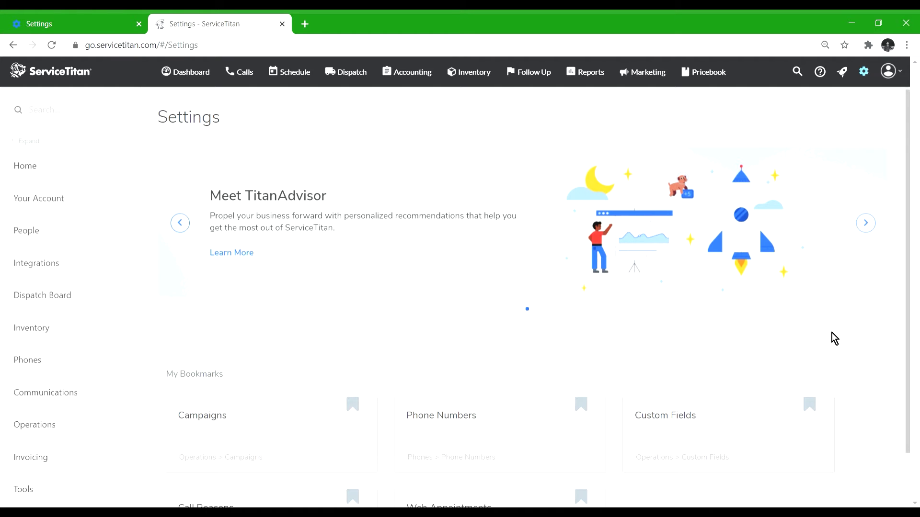
pyautogui.scroll(-2, 832, 335)
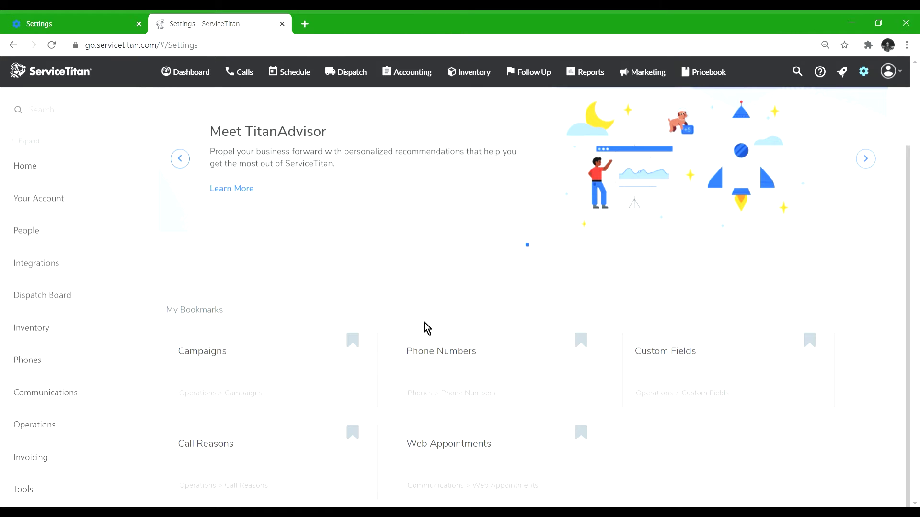
pyautogui.click(359, 346)
# Bookmark the Alerts page in the Integrations settings and remove that bookmark again.
pyautogui.click(64, 257)
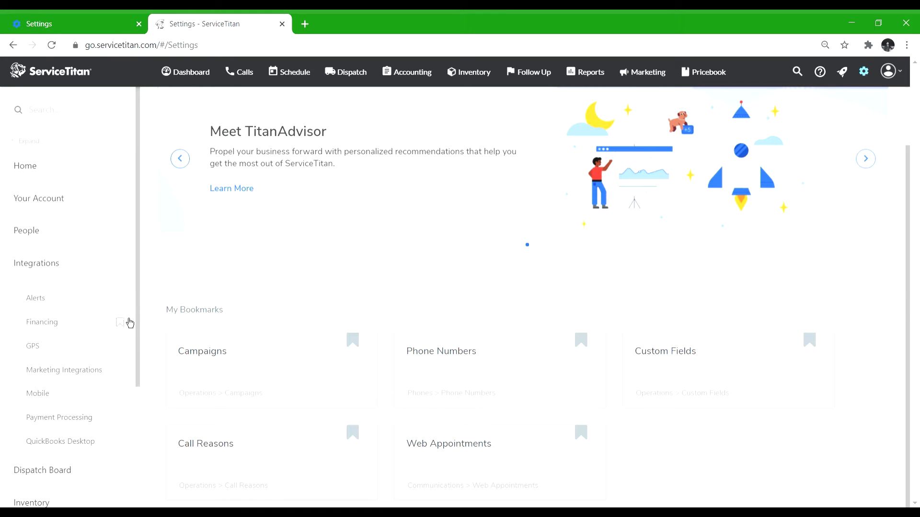
pyautogui.click(123, 374)
pyautogui.click(121, 299)
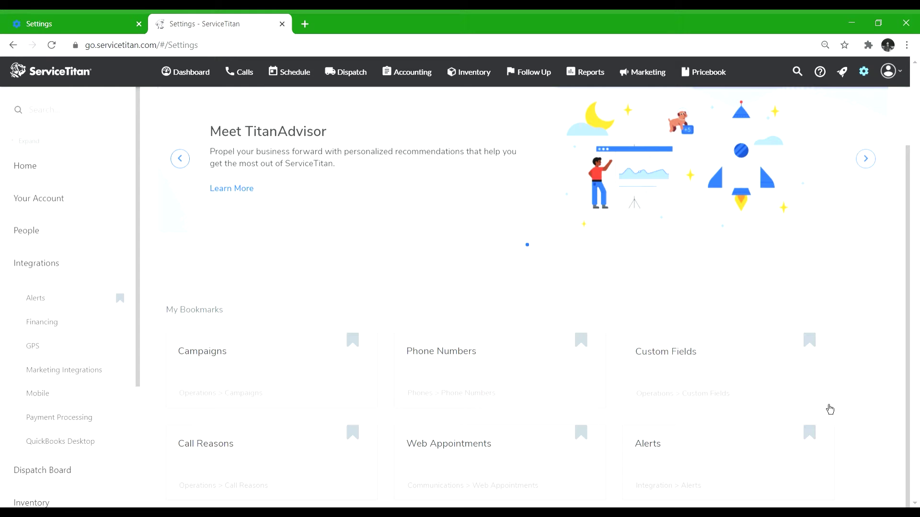
pyautogui.click(817, 441)
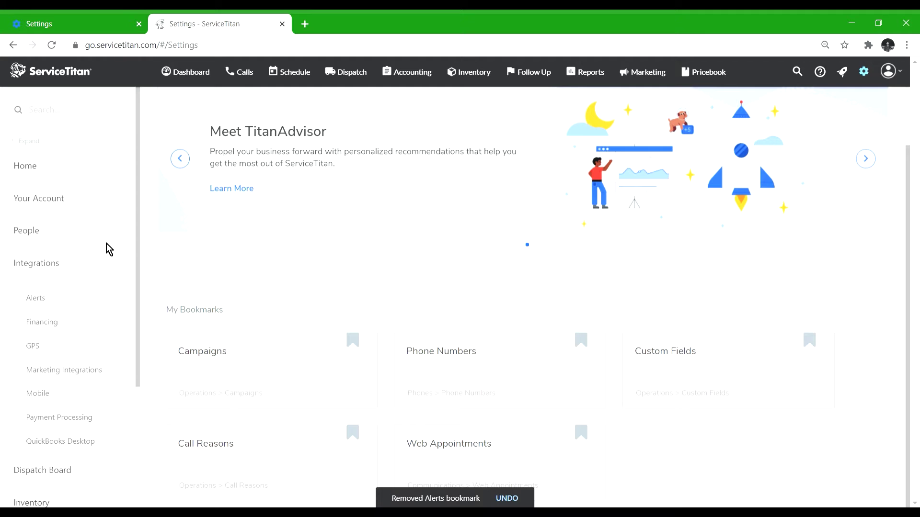
# Open the Campaigns settings from the bookmarks and look through the list of campaigns.
pyautogui.scroll(-3, 109, 249)
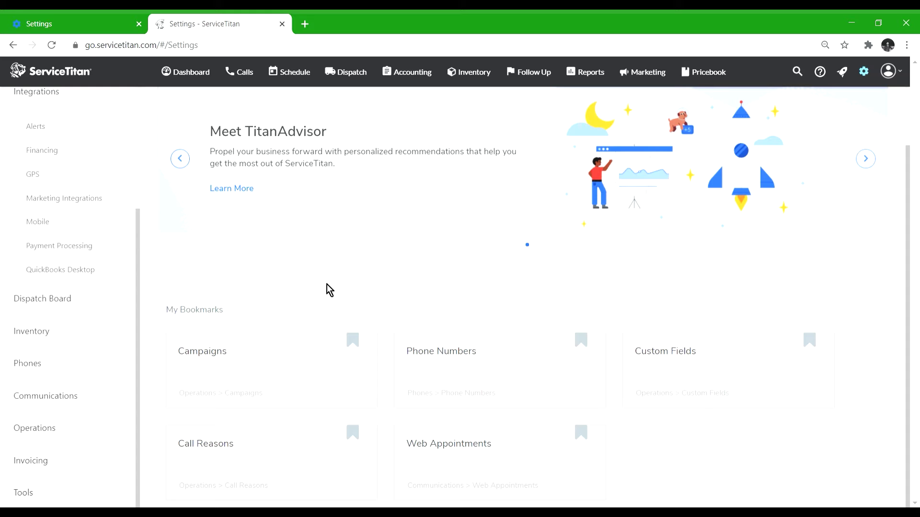
pyautogui.click(305, 361)
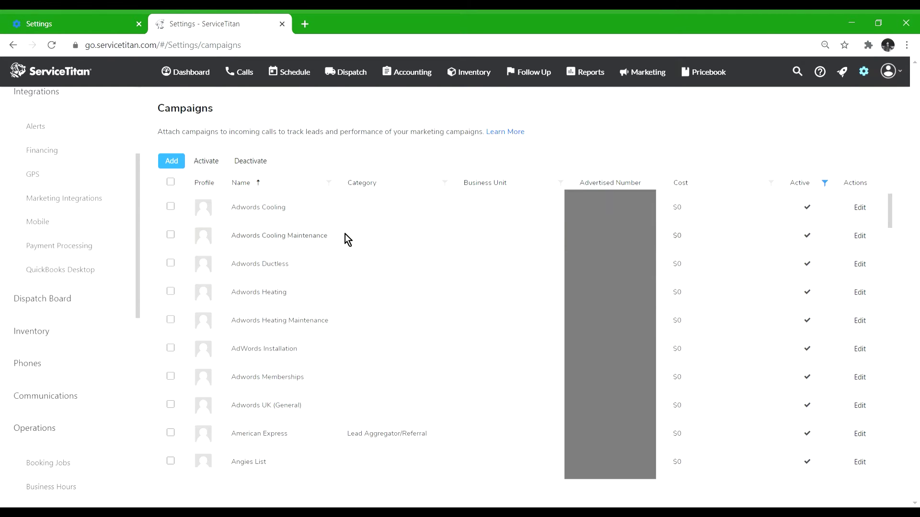
pyautogui.scroll(-6, 324, 254)
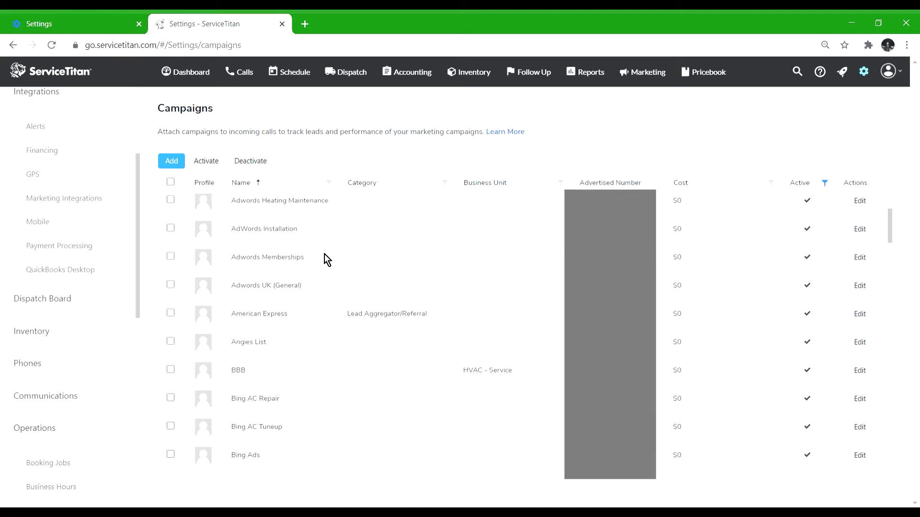
pyautogui.scroll(5, 324, 254)
pyautogui.scroll(1, 324, 260)
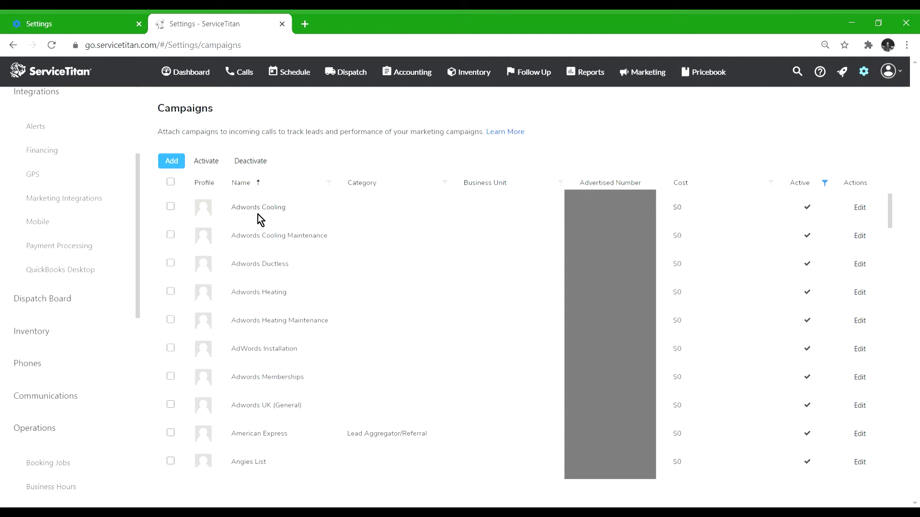
# Open the Calls page and view the manual job booking form with its Marketing Campaign field.
pyautogui.doubleClick(242, 211)
pyautogui.click(256, 83)
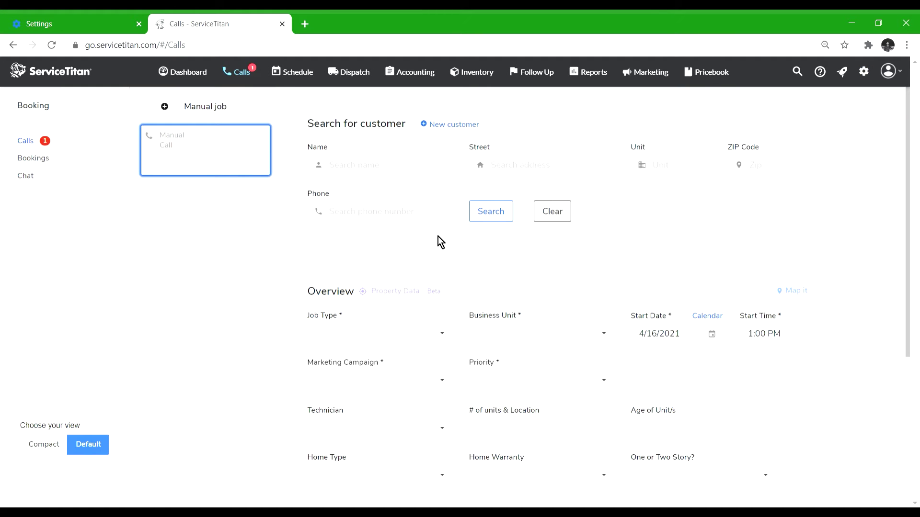
pyautogui.moveTo(237, 164)
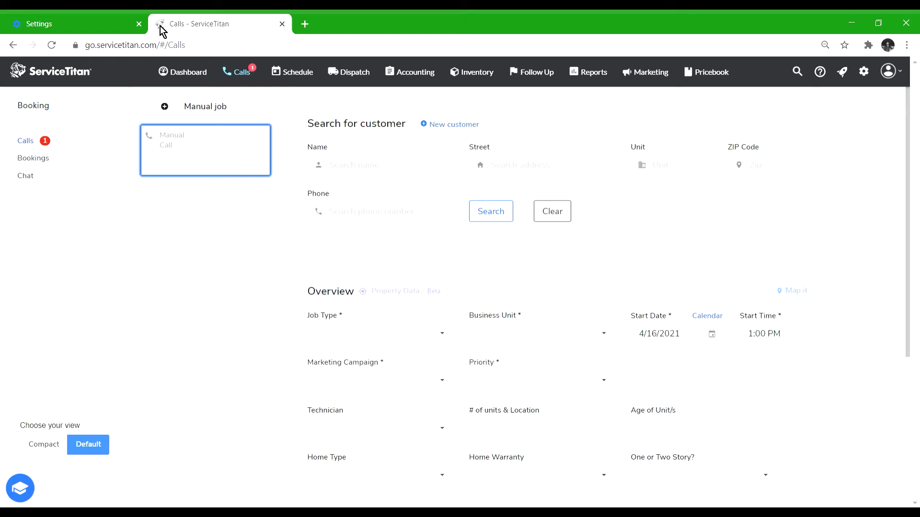
# Return to the settings and reopen the bookmarked Campaigns page.
pyautogui.click(864, 77)
pyautogui.scroll(-2, 527, 230)
pyautogui.click(261, 363)
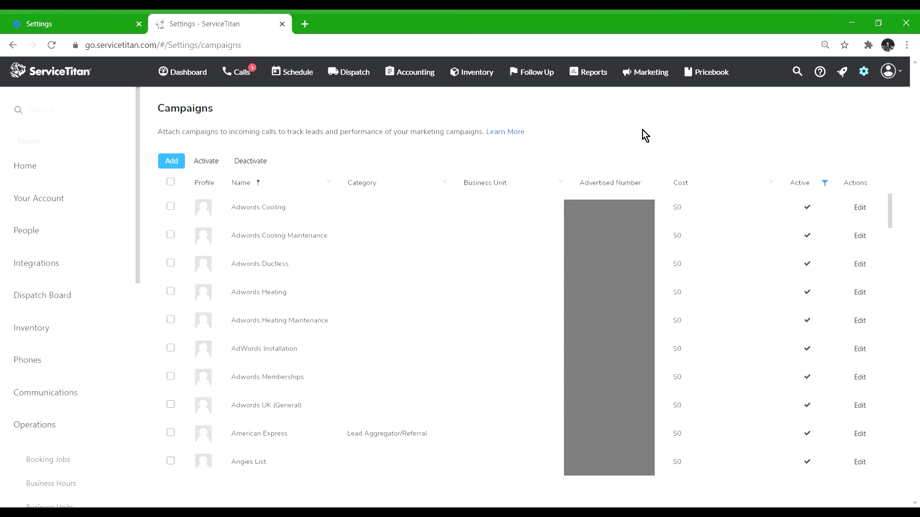
# Open the Phone Numbers page in the Phones settings, view the first listed number's details, and close them.
pyautogui.click(58, 365)
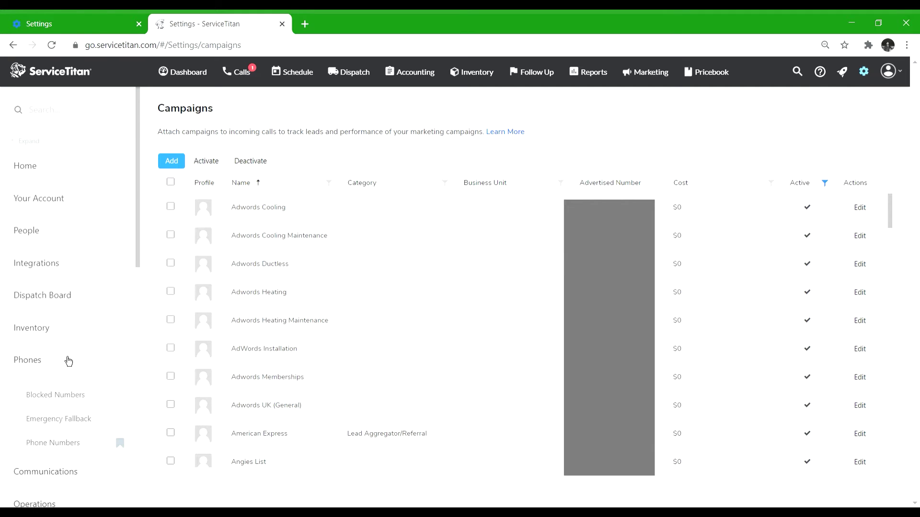
pyautogui.scroll(-3, 72, 345)
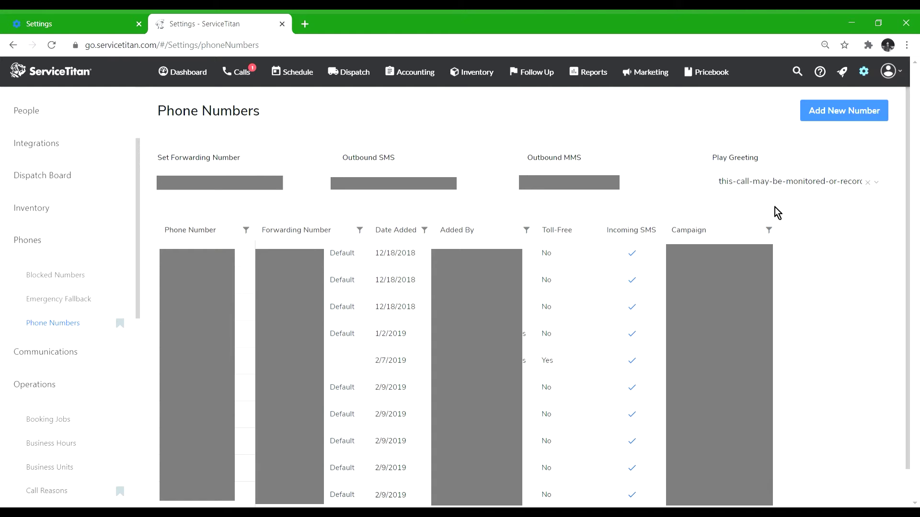
pyautogui.click(793, 253)
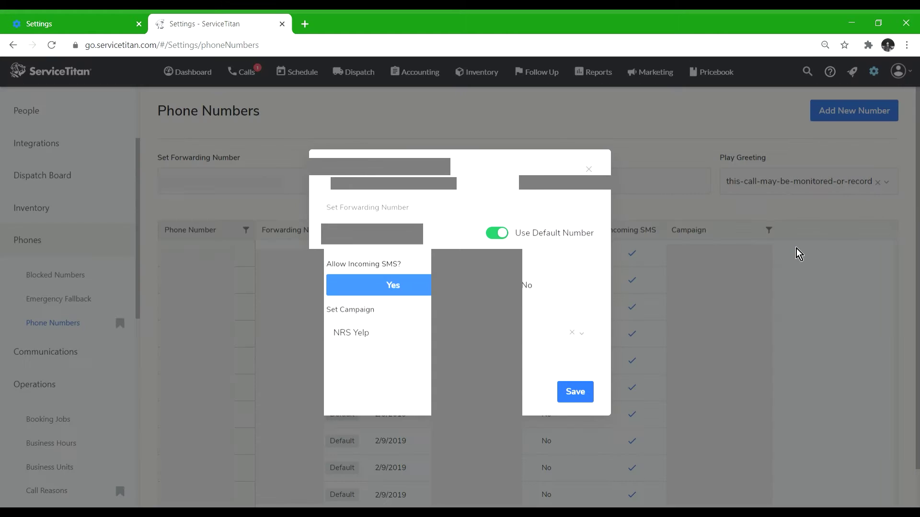
pyautogui.click(590, 169)
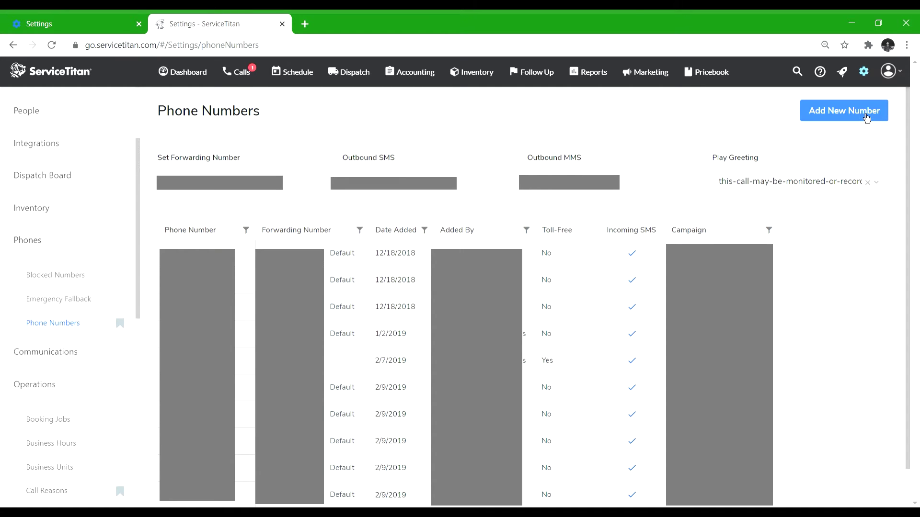
# Start adding a new local number with 702 as the area code.
pyautogui.click(866, 113)
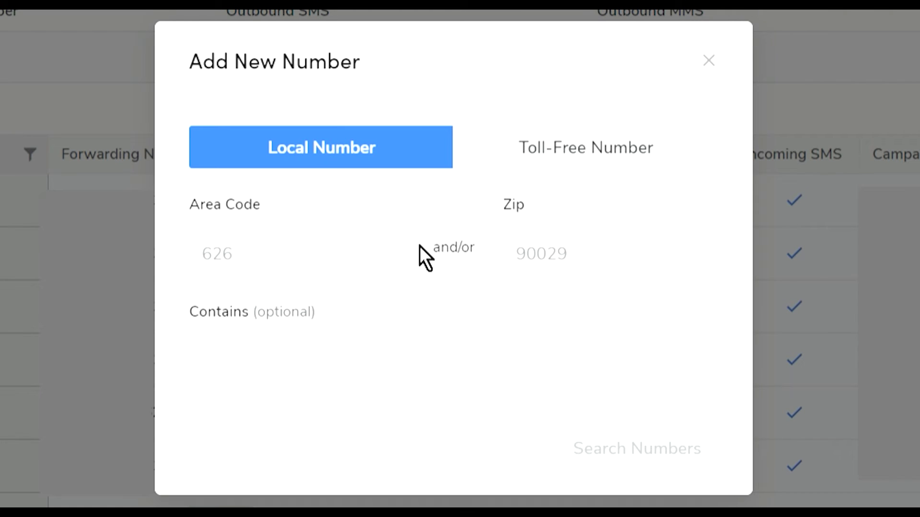
pyautogui.click(368, 268)
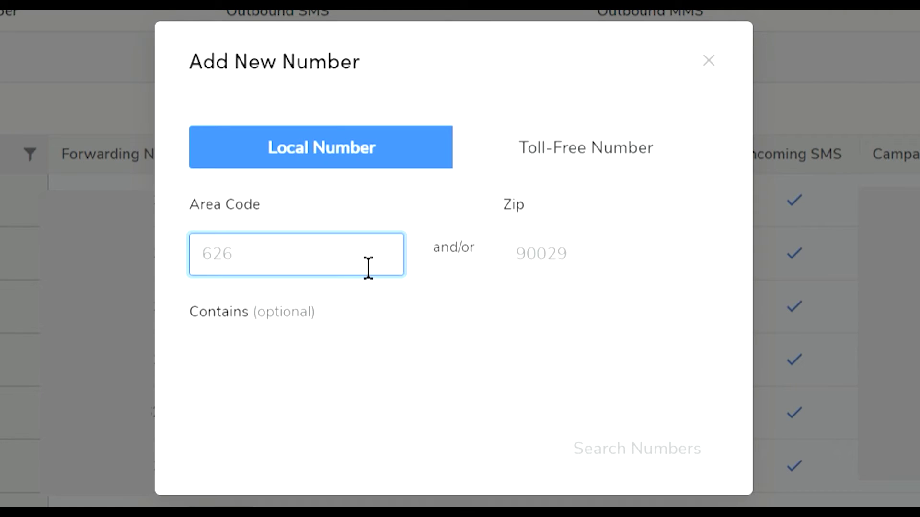
pyautogui.write('702')
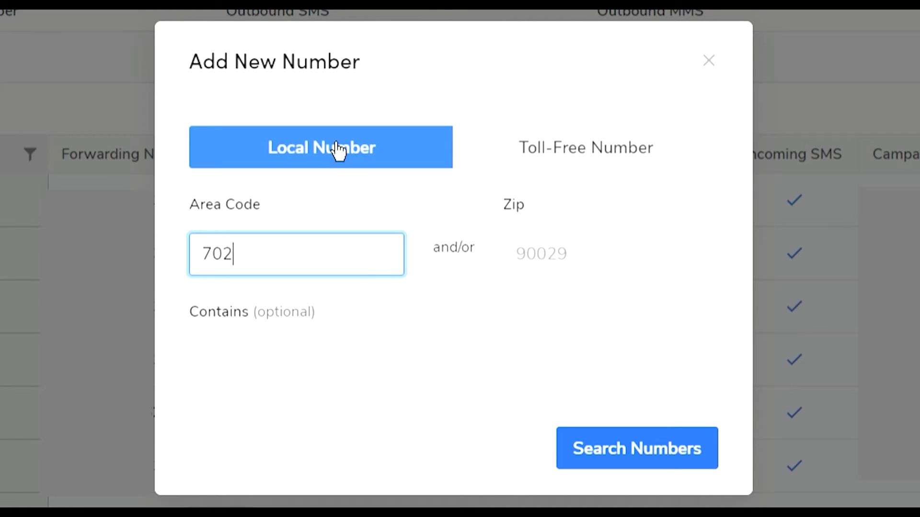
# Try searching the area code for numbers that contain 222, and clear that criterion.
pyautogui.click(258, 369)
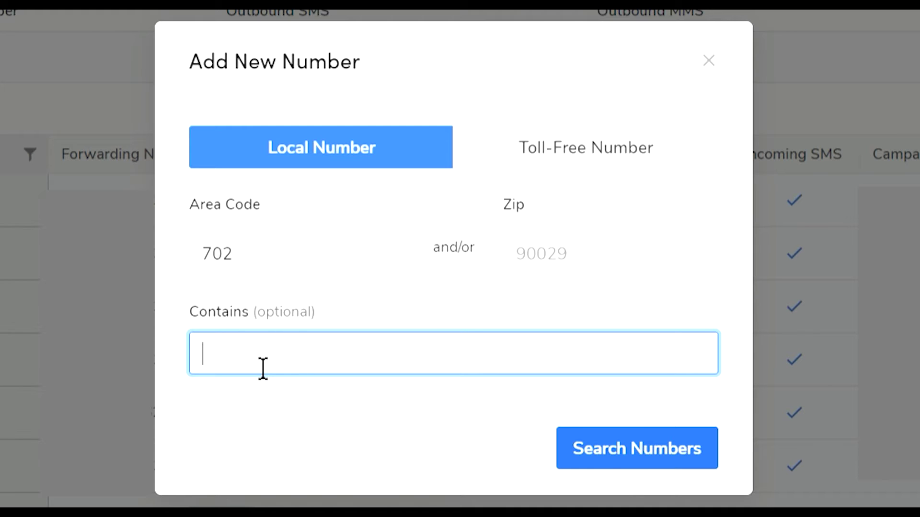
pyautogui.write('222')
pyautogui.click(618, 459)
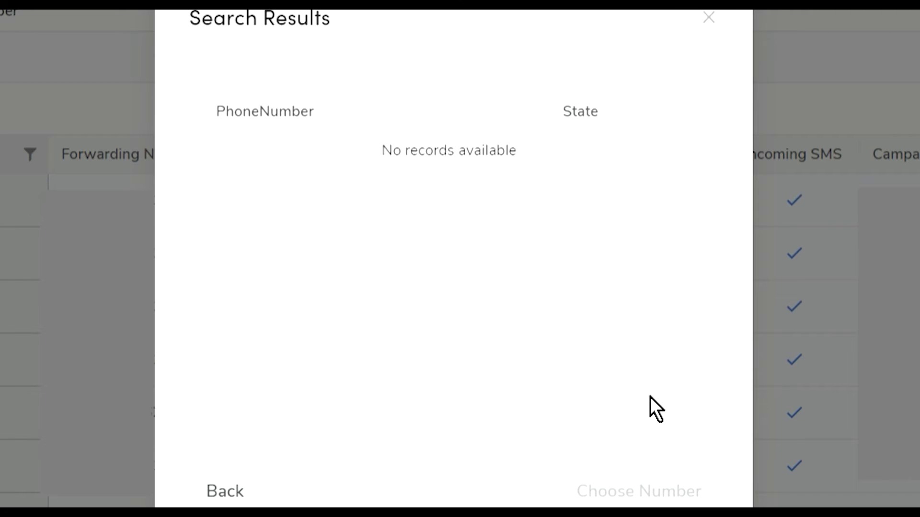
pyautogui.click(189, 493)
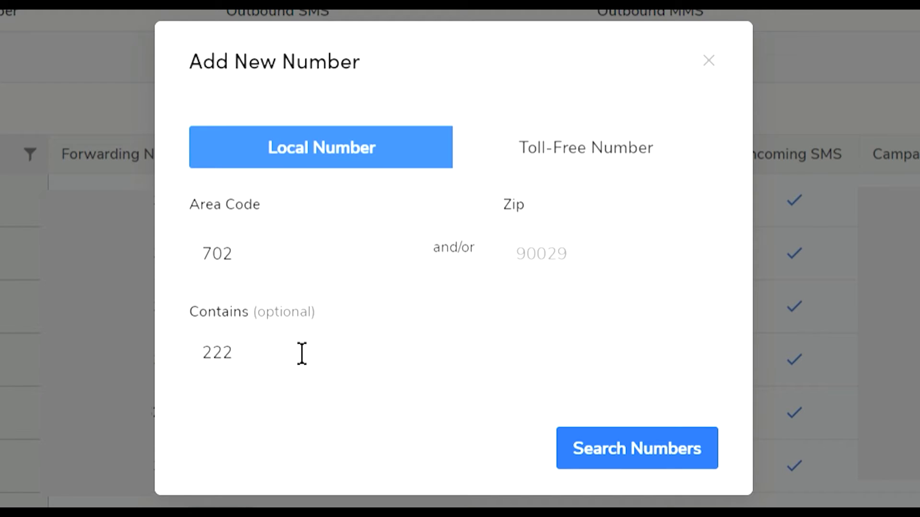
pyautogui.moveTo(302, 353); pyautogui.dragTo(180, 341)
pyautogui.press('BackSpace')
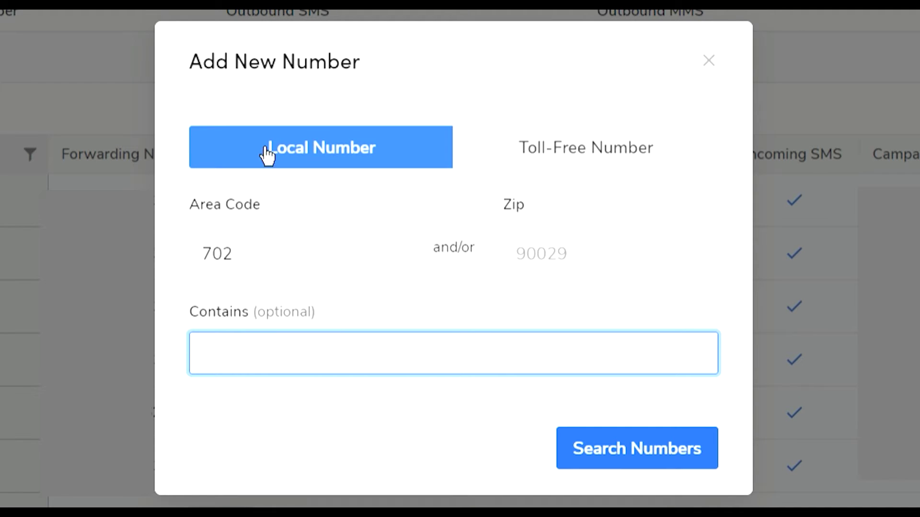
# Search for available numbers by area code only, load more results until the last one, and choose that number.
pyautogui.click(643, 464)
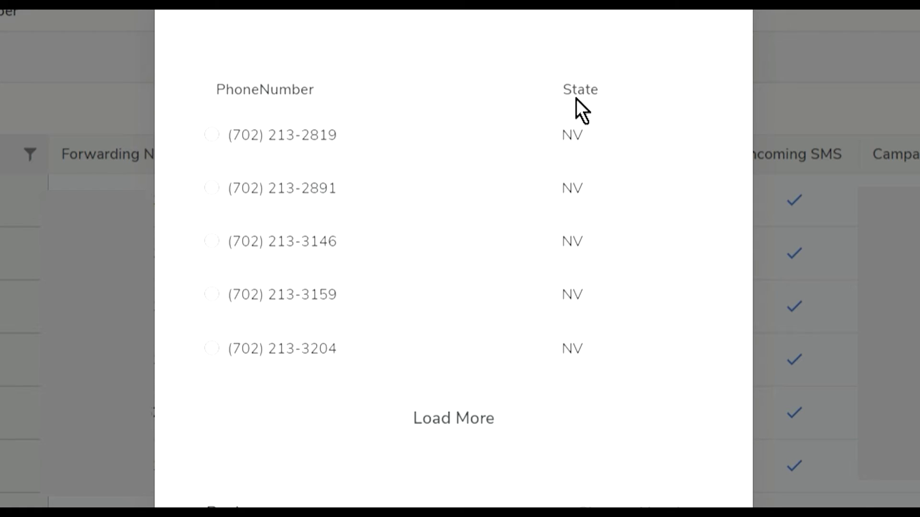
pyautogui.scroll(-5, 335, 192)
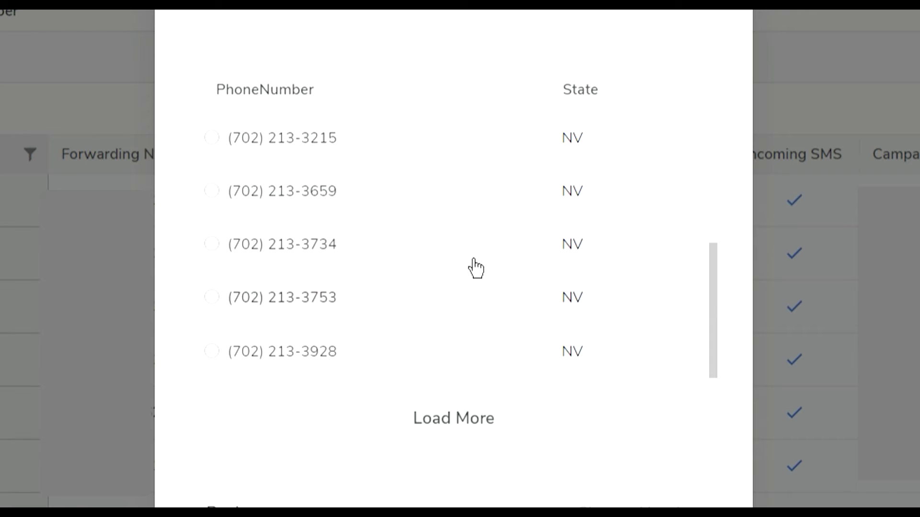
pyautogui.click(456, 433)
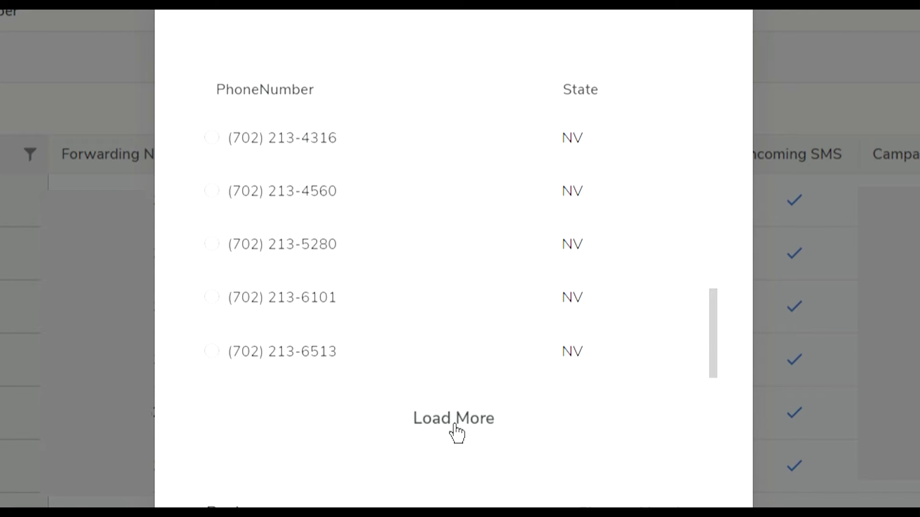
pyautogui.click(455, 432)
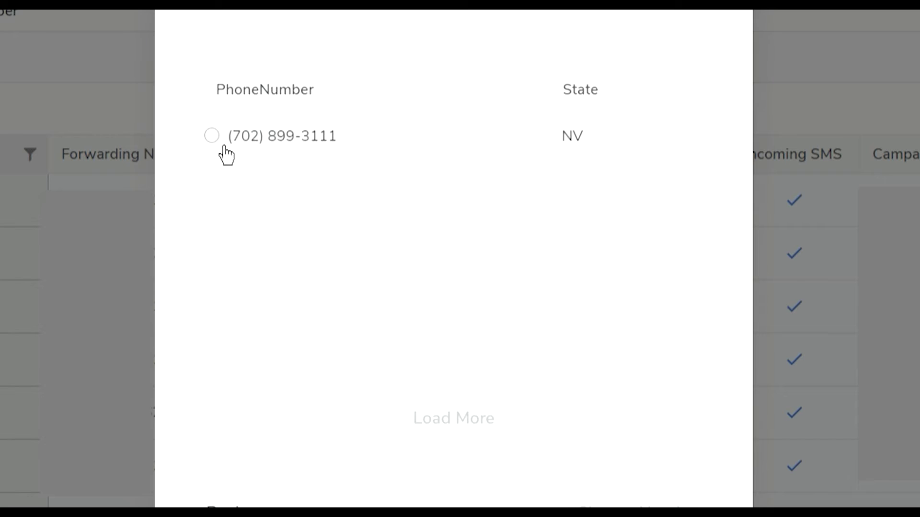
pyautogui.click(219, 143)
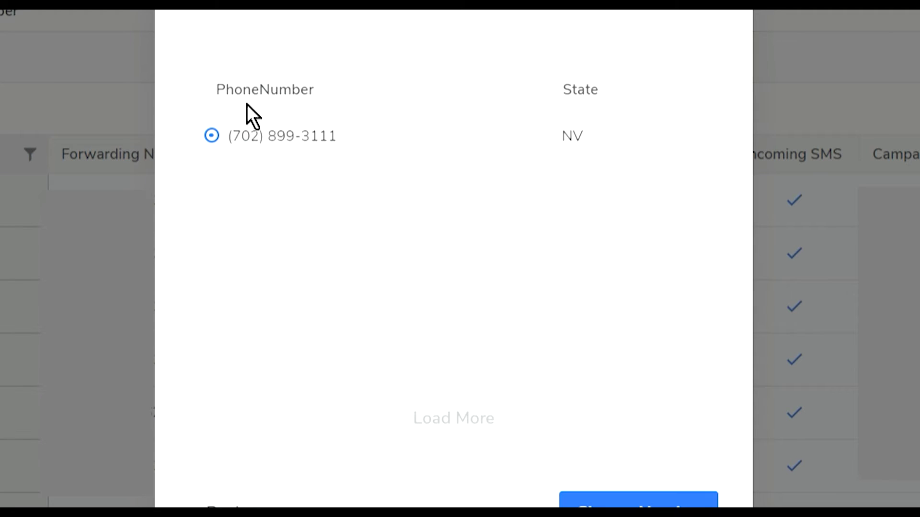
pyautogui.click(611, 503)
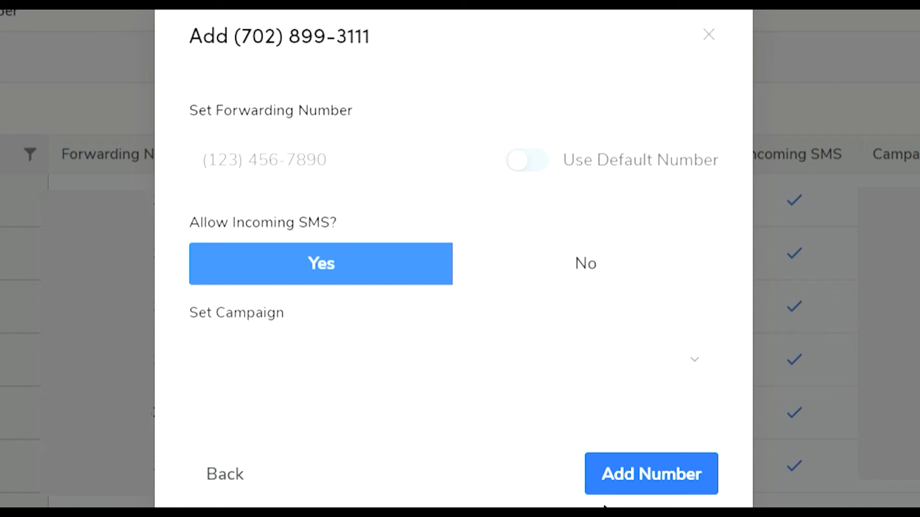
# Use the default forwarding number for the new tracking number, view the campaign choices, and add the number with incoming SMS allowed.
pyautogui.click(537, 166)
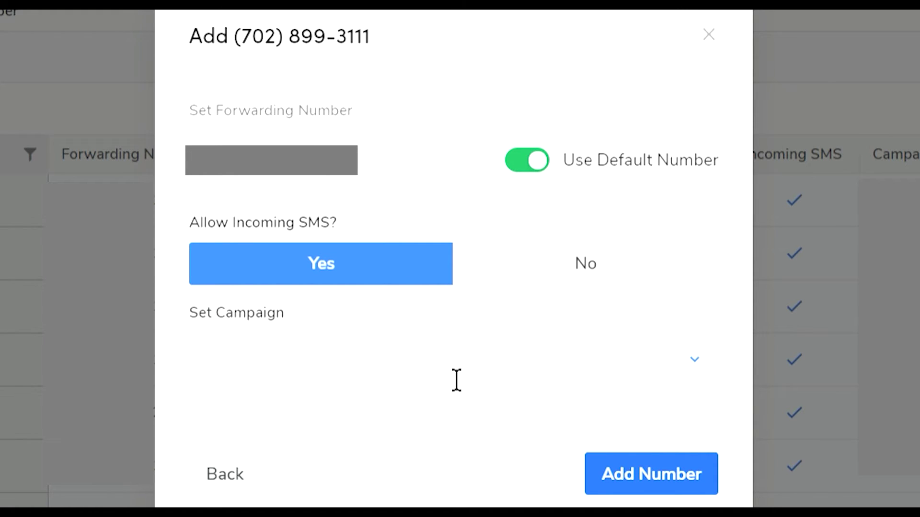
pyautogui.click(327, 354)
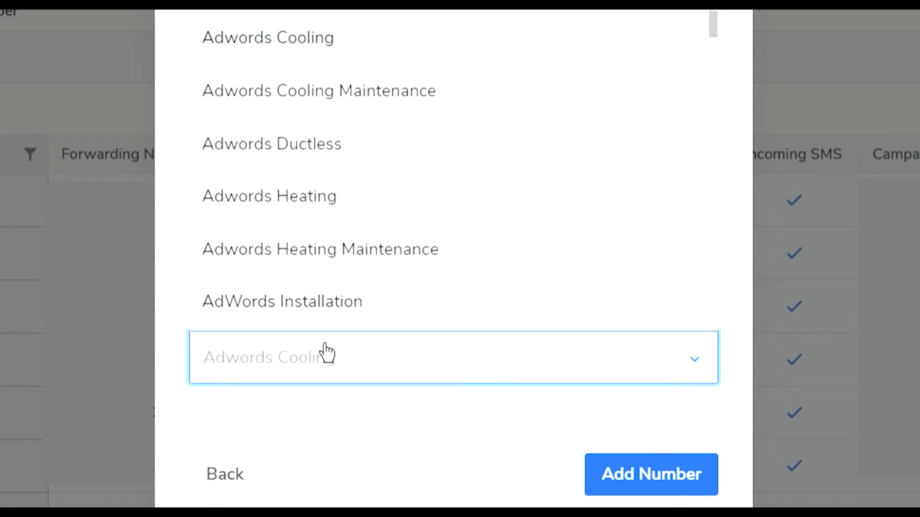
pyautogui.click(344, 401)
pyautogui.click(676, 357)
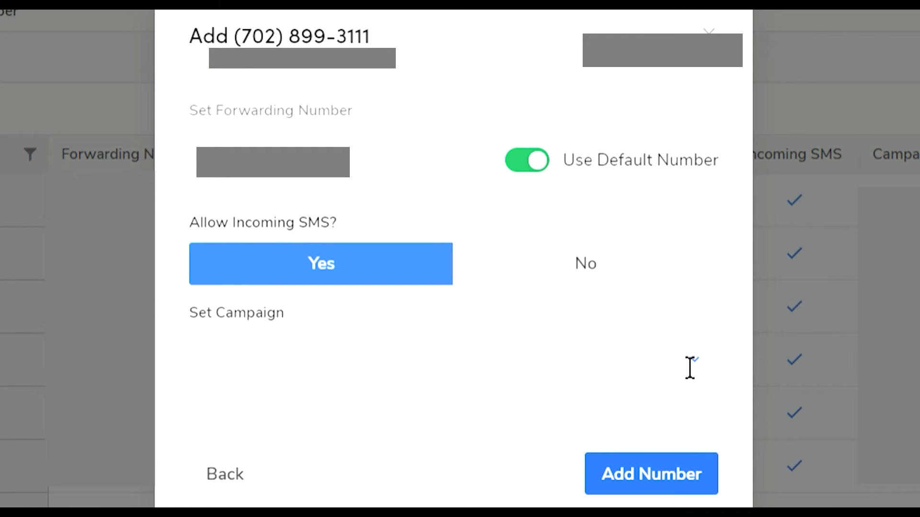
pyautogui.click(664, 494)
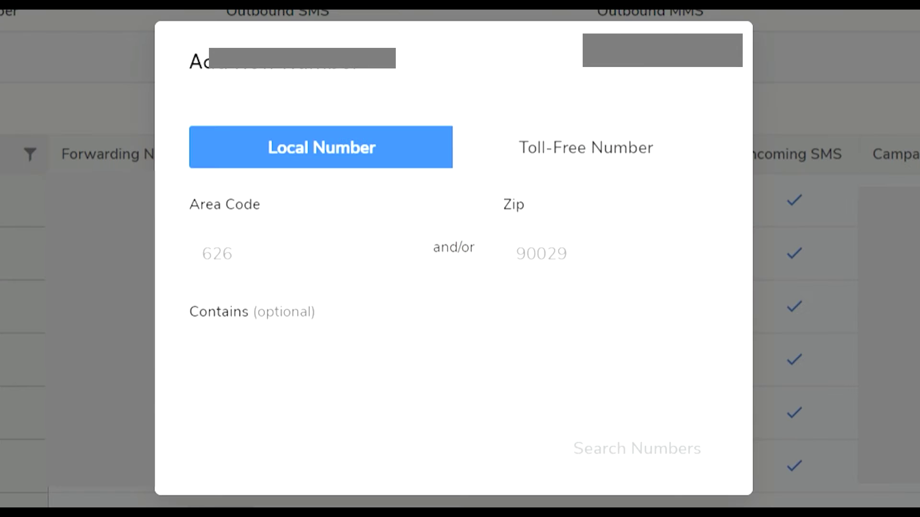
# Examine the account-wide forwarding number setting and the form for adding a new number, leaving the form without adding one.
pyautogui.click(235, 274)
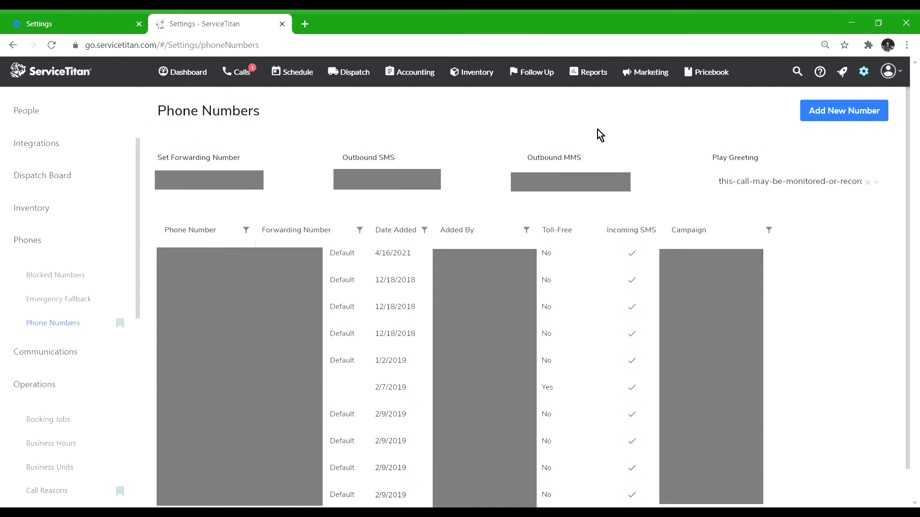
pyautogui.click(235, 182)
pyautogui.moveTo(170, 165); pyautogui.dragTo(196, 166)
pyautogui.click(850, 117)
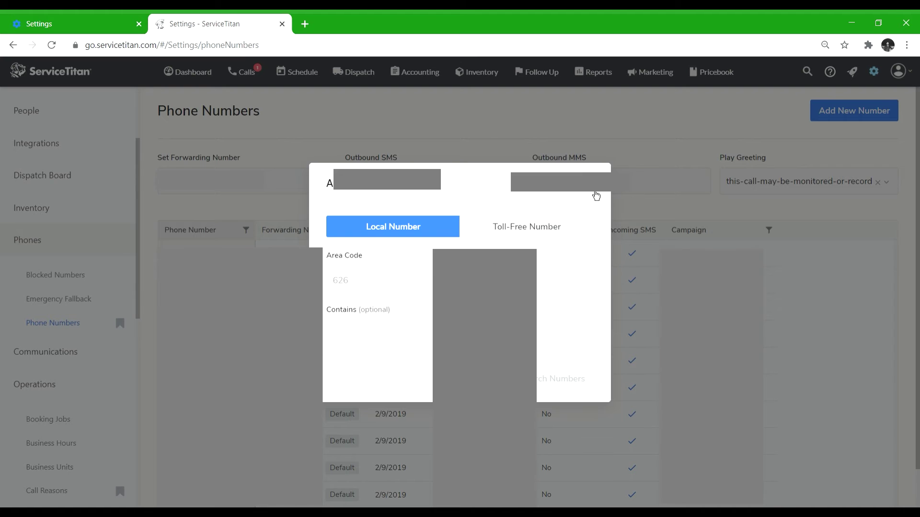
pyautogui.click(597, 195)
pyautogui.click(273, 182)
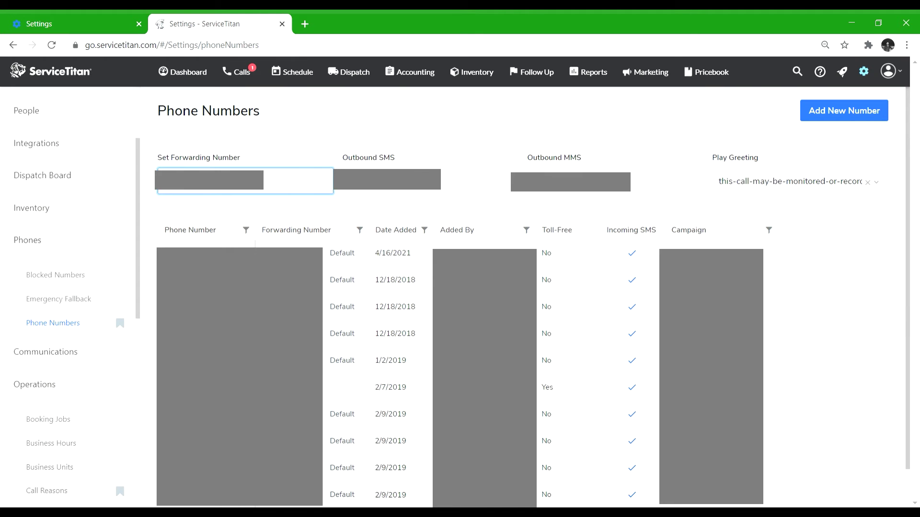
pyautogui.tripleClick(194, 160)
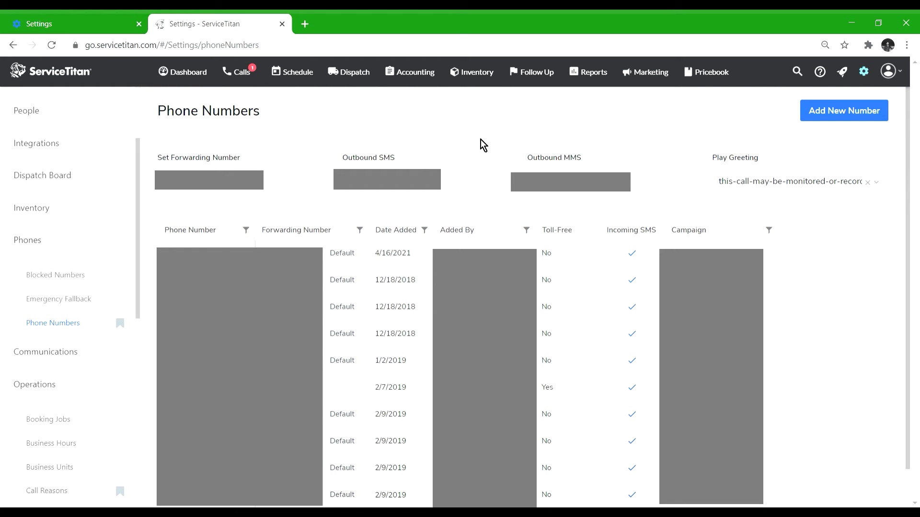
# Open the campaigns list in the settings and start a new campaign named Test.
pyautogui.click(249, 73)
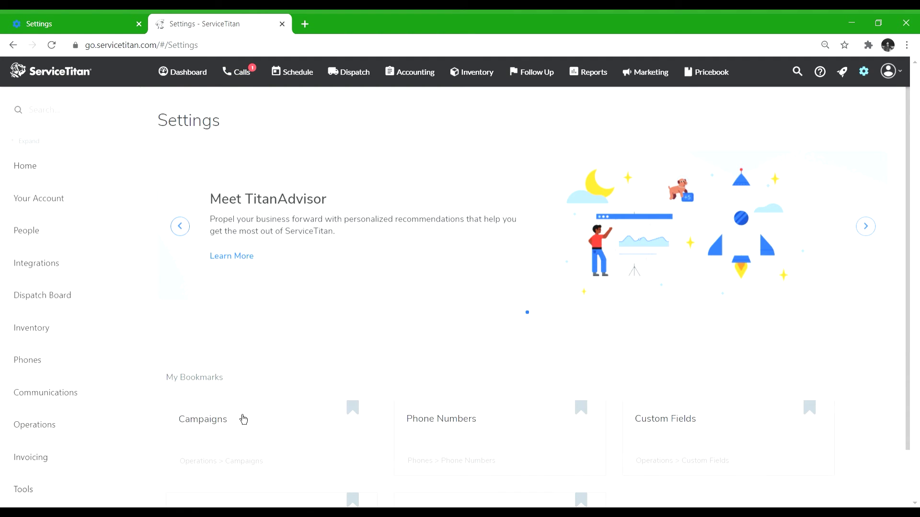
pyautogui.click(242, 419)
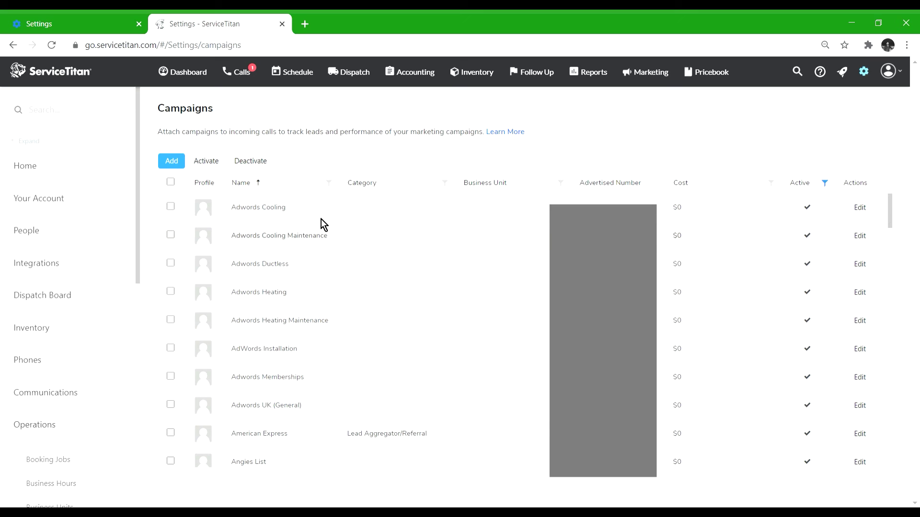
pyautogui.click(183, 166)
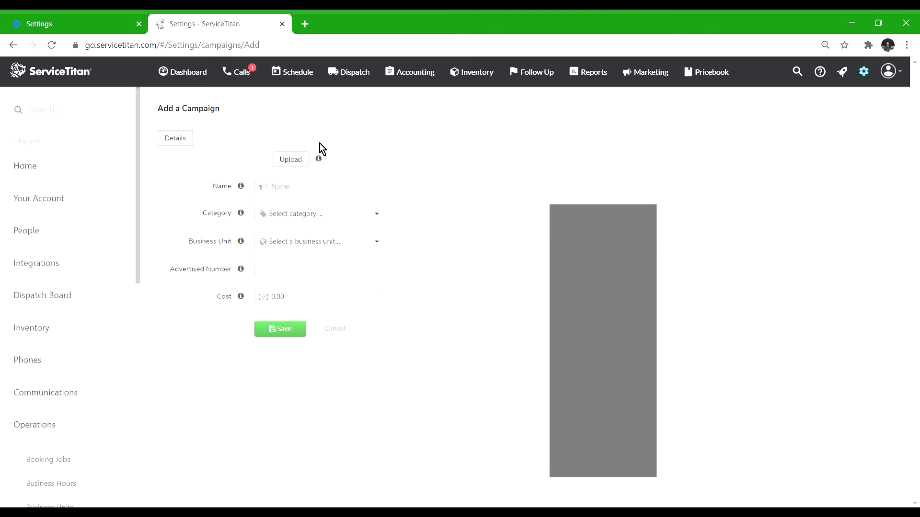
pyautogui.write('Test')
pyautogui.click(517, 206)
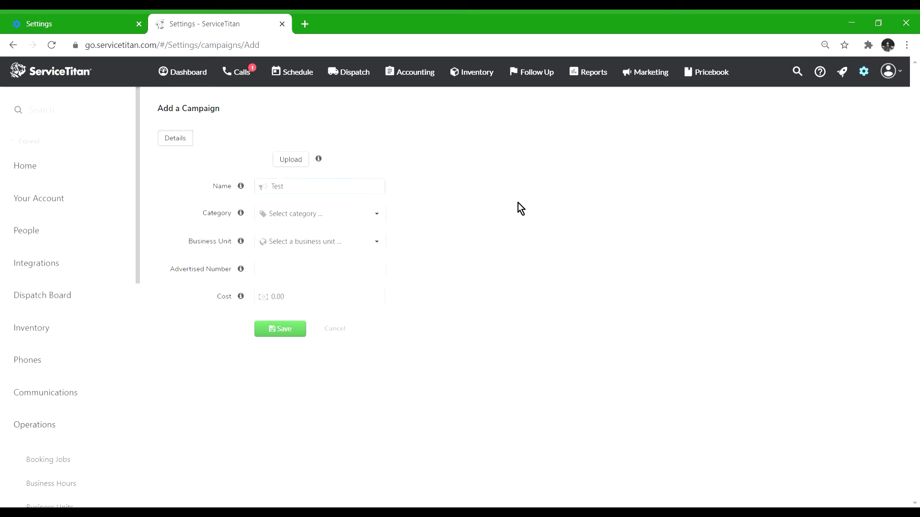
# View the new campaign's category and business unit choices and its advertised number field, and cancel the campaign.
pyautogui.click(314, 224)
pyautogui.click(310, 221)
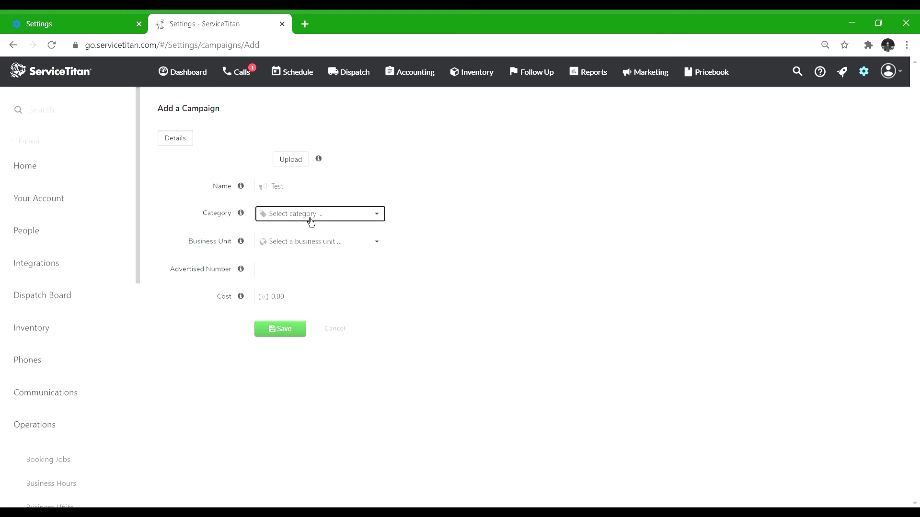
pyautogui.click(445, 270)
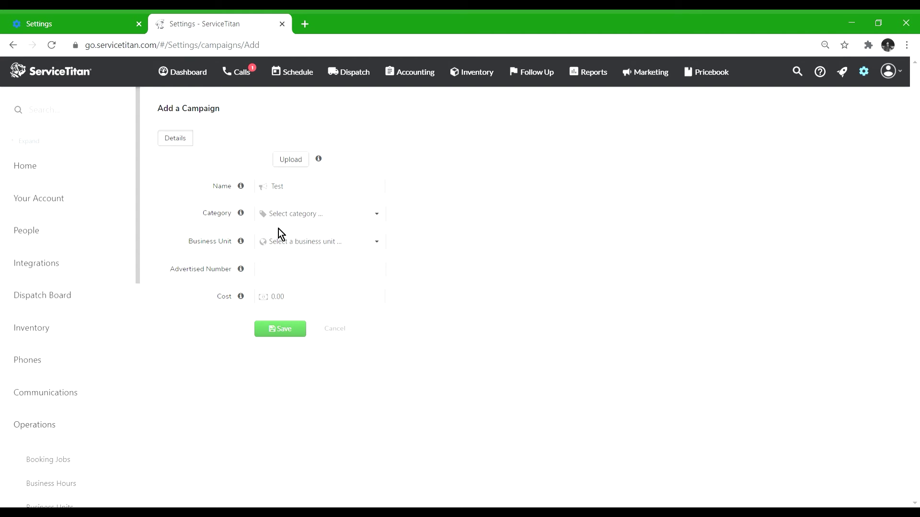
pyautogui.click(308, 246)
pyautogui.click(419, 240)
pyautogui.click(334, 281)
pyautogui.press('Escape')
pyautogui.click(337, 335)
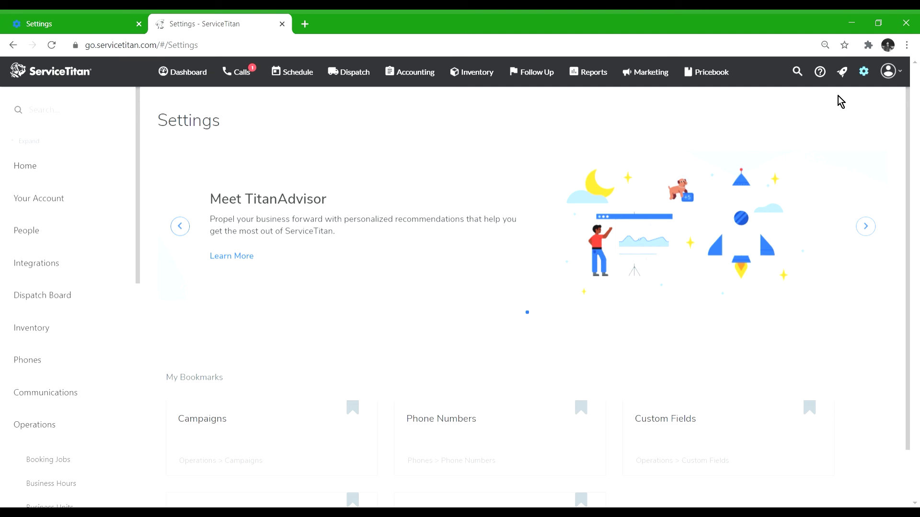
# Examine the call booking screen with its marketing campaign field and the company metrics on the dashboard.
pyautogui.click(239, 72)
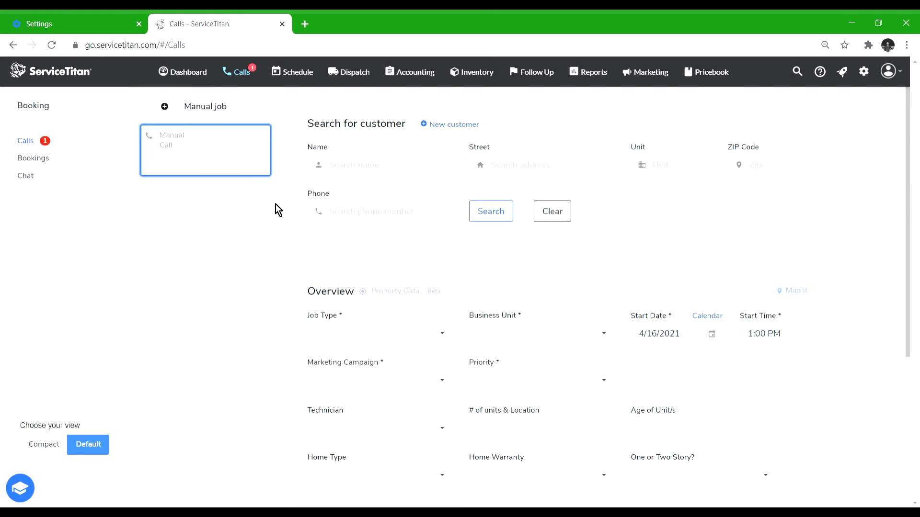
pyautogui.click(182, 72)
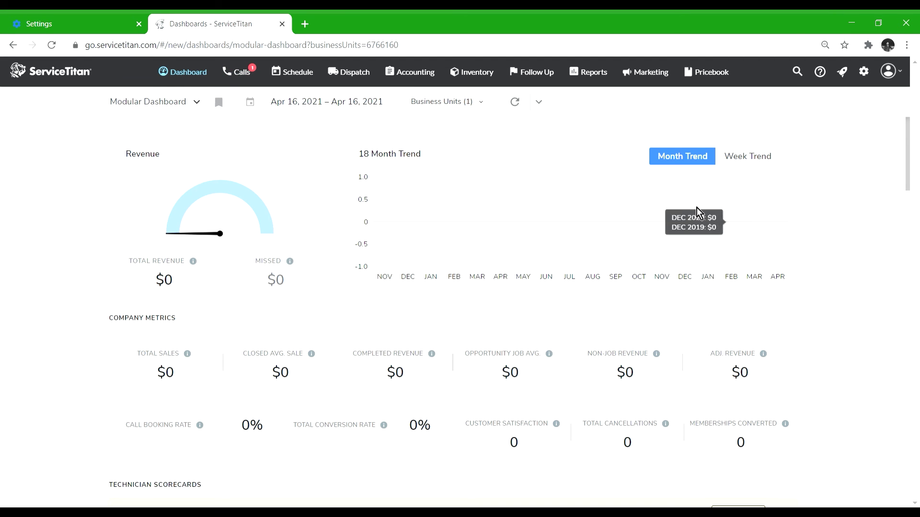
pyautogui.scroll(-1, 838, 216)
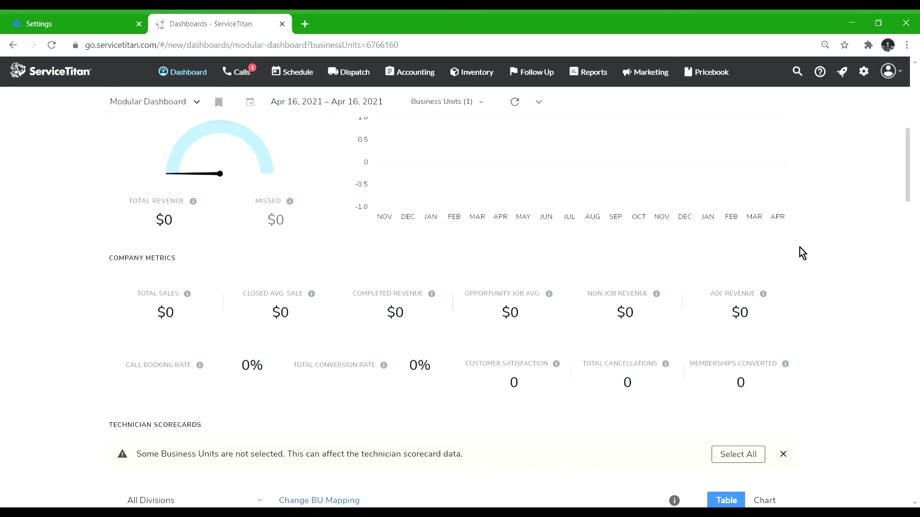
pyautogui.scroll(1, 800, 252)
# Review the list of call reasons in the settings and return to the settings overview.
pyautogui.click(864, 72)
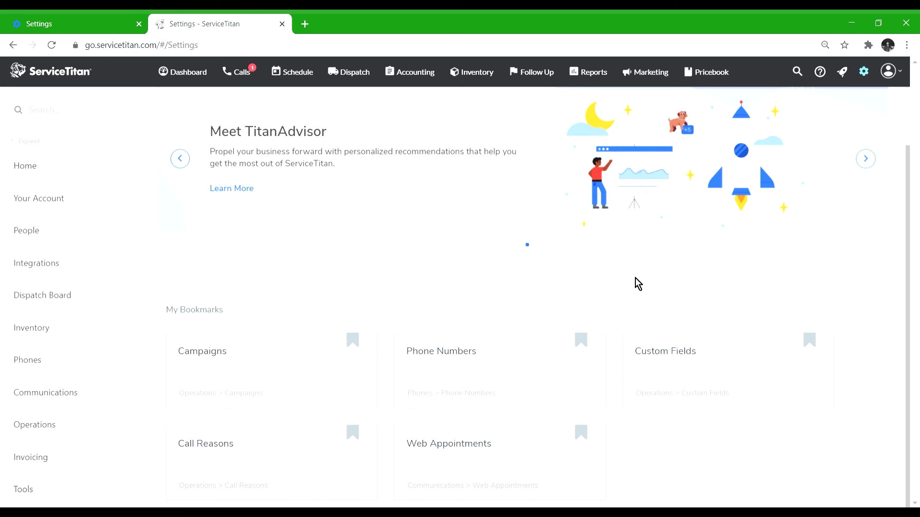
pyautogui.click(289, 458)
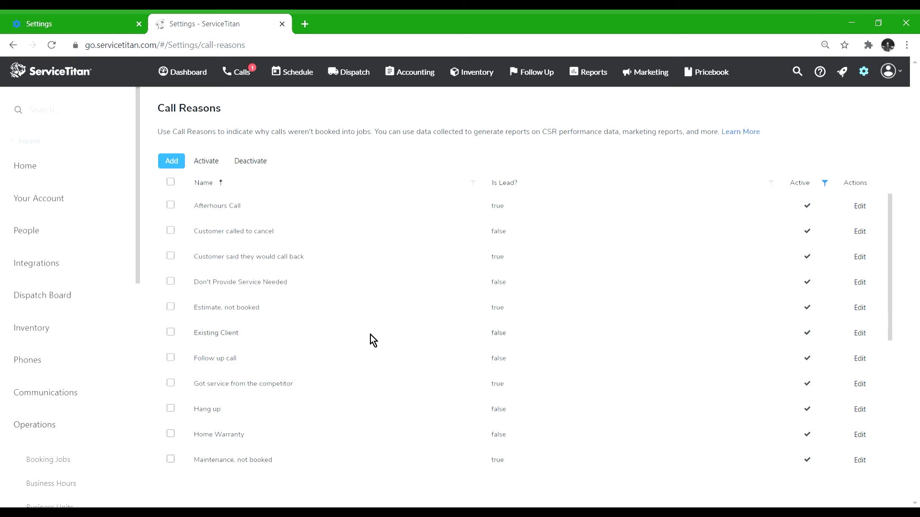
pyautogui.hotkey('alt', 'Left')
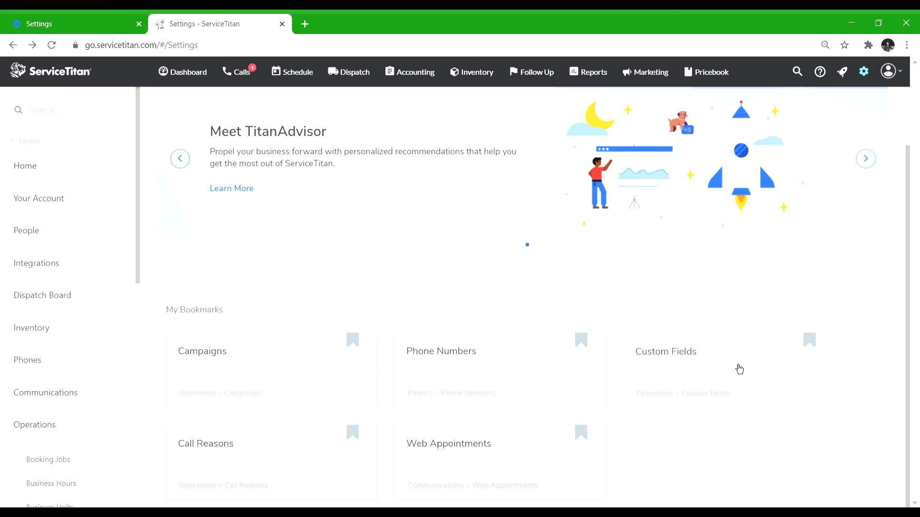
# Open the web appointments widget settings and examine the marketing campaign, embed code and confirmation message text.
pyautogui.click(481, 467)
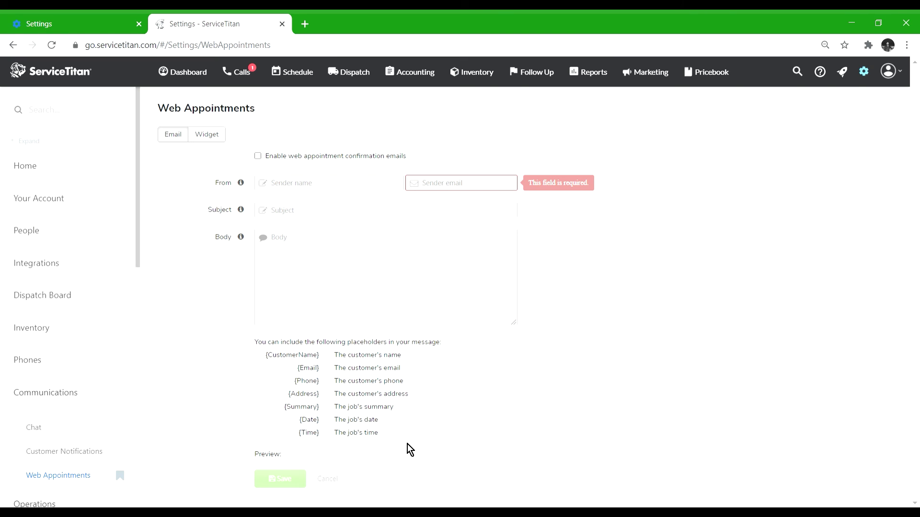
pyautogui.click(219, 141)
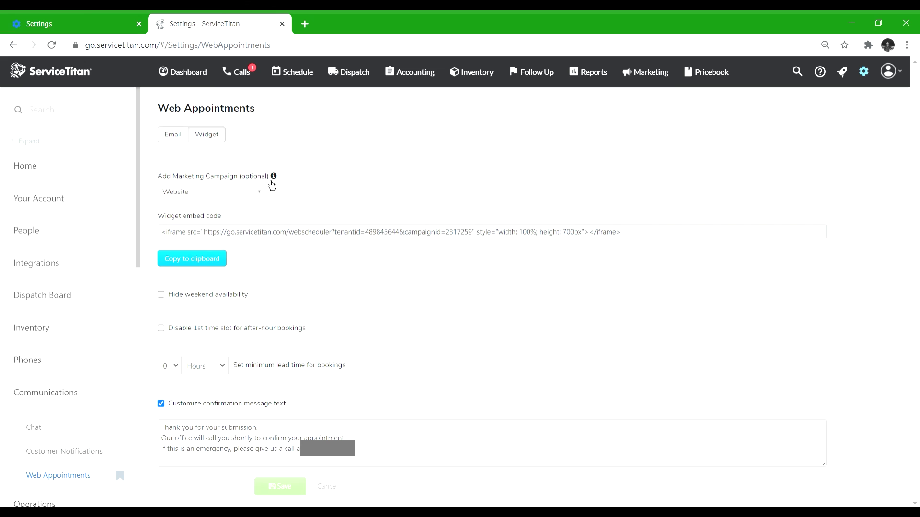
pyautogui.tripleClick(311, 237)
pyautogui.moveTo(346, 438); pyautogui.dragTo(161, 425)
pyautogui.press('Right')
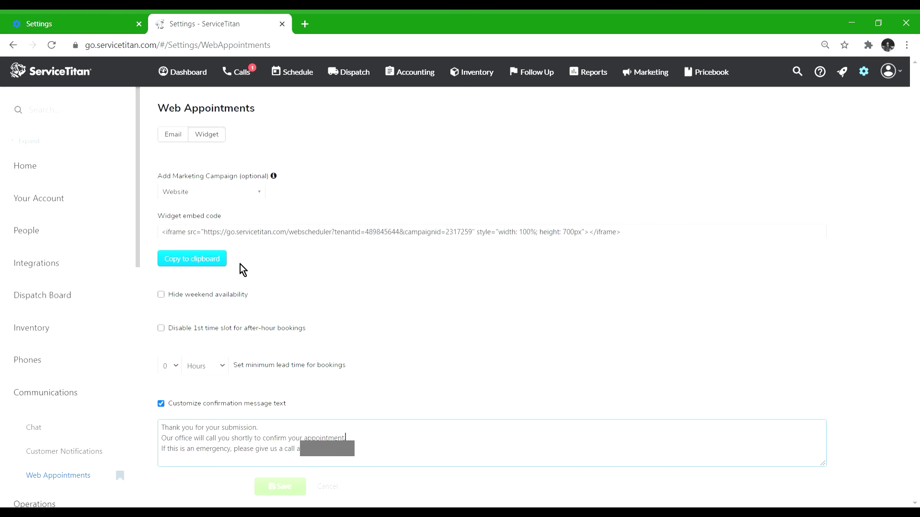
pyautogui.click(562, 207)
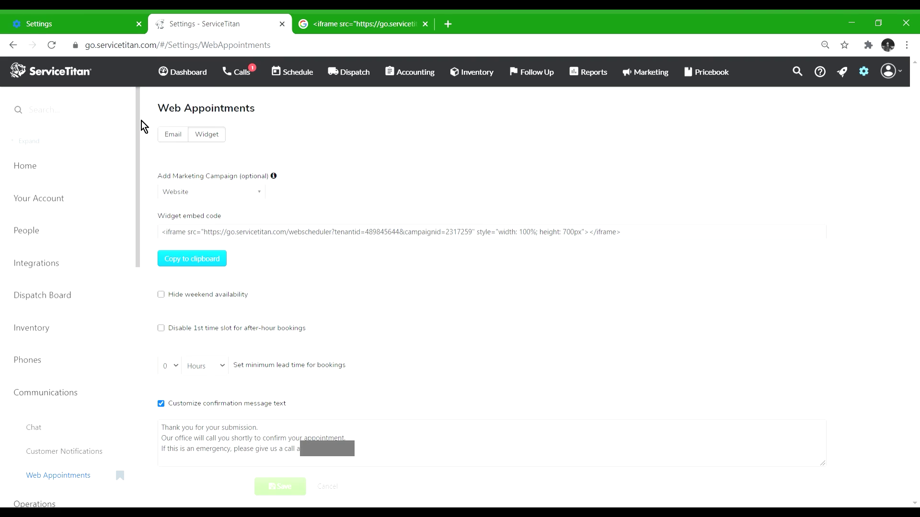
# Review the web appointment confirmation email settings and their message placeholders, and return to the widget settings.
pyautogui.click(165, 140)
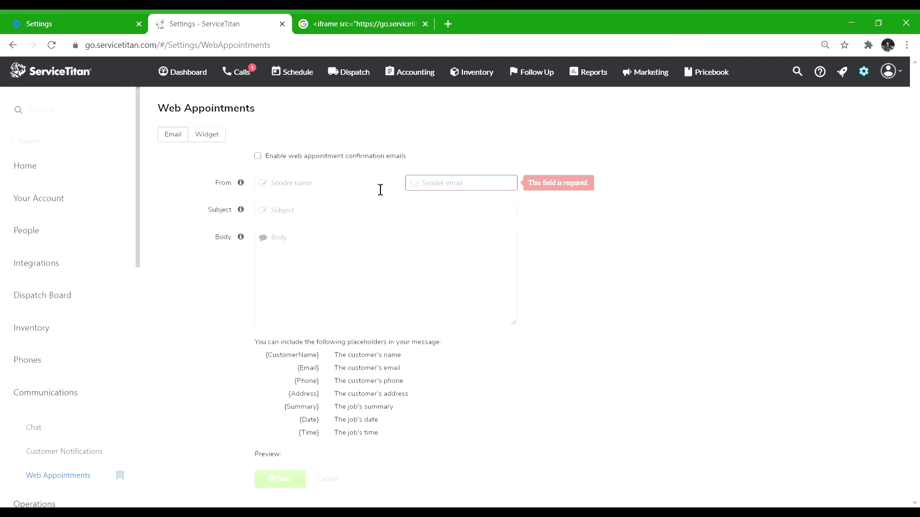
pyautogui.moveTo(294, 354); pyautogui.dragTo(375, 393)
pyautogui.click(375, 393)
pyautogui.click(207, 139)
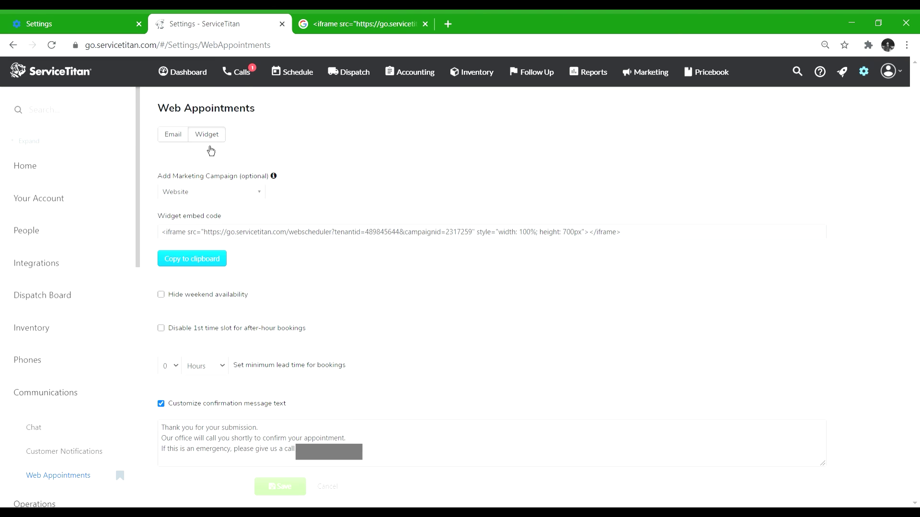